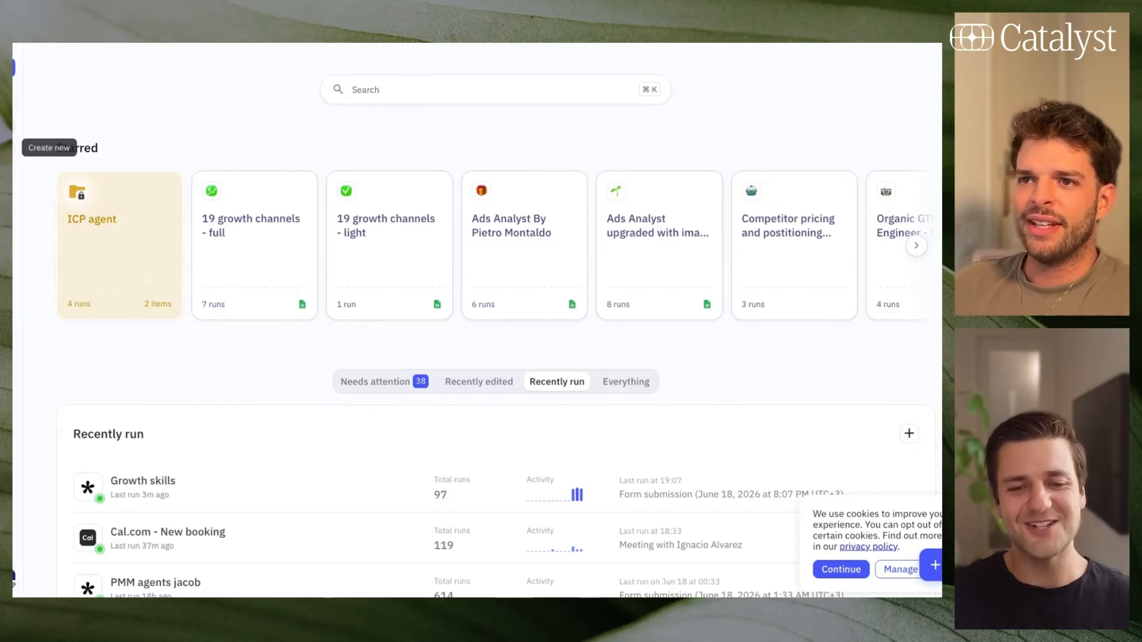
Create a new workflow and name it "Viral linkedin post extractor"
{"action": "left_click", "coordinate": [53, 192]}
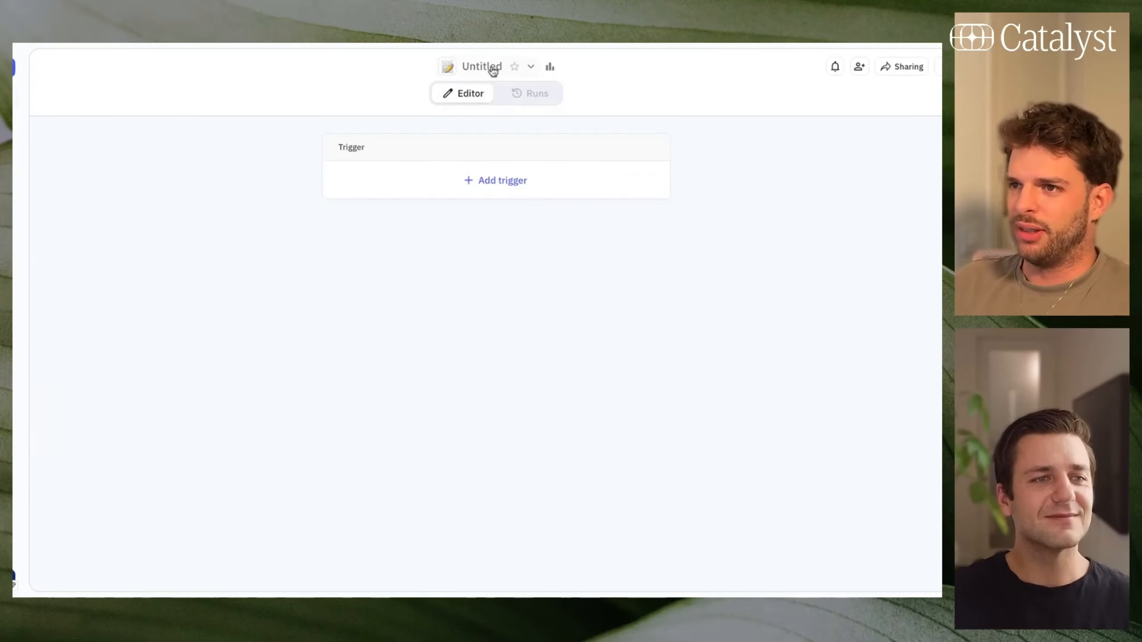
{"action": "left_click", "coordinate": [19, 122]}
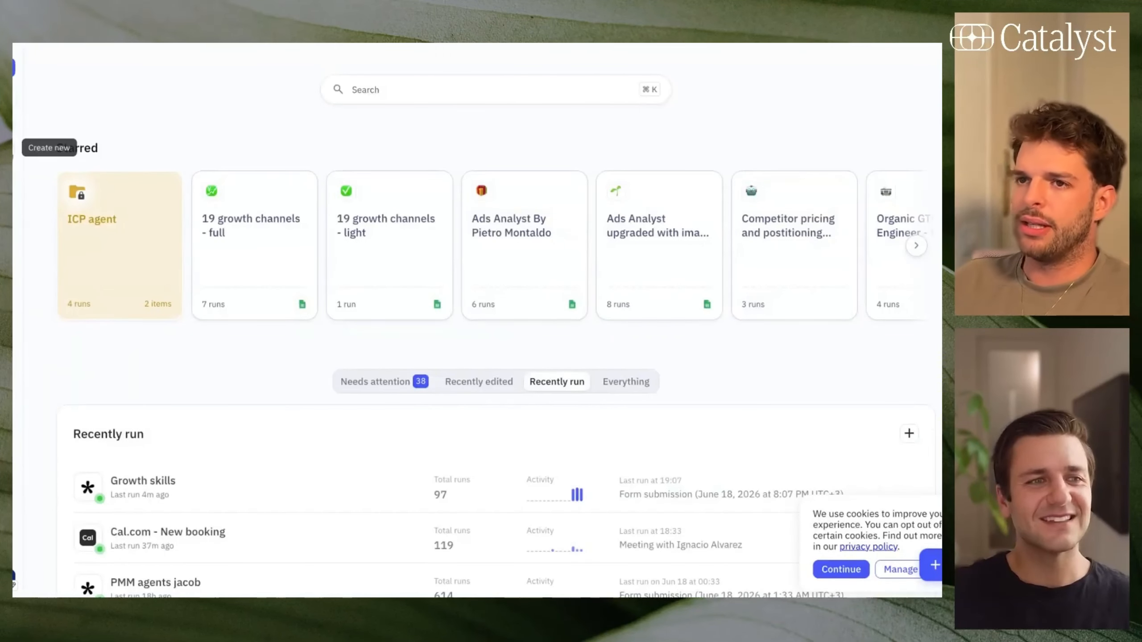
{"action": "left_click", "coordinate": [14, 148]}
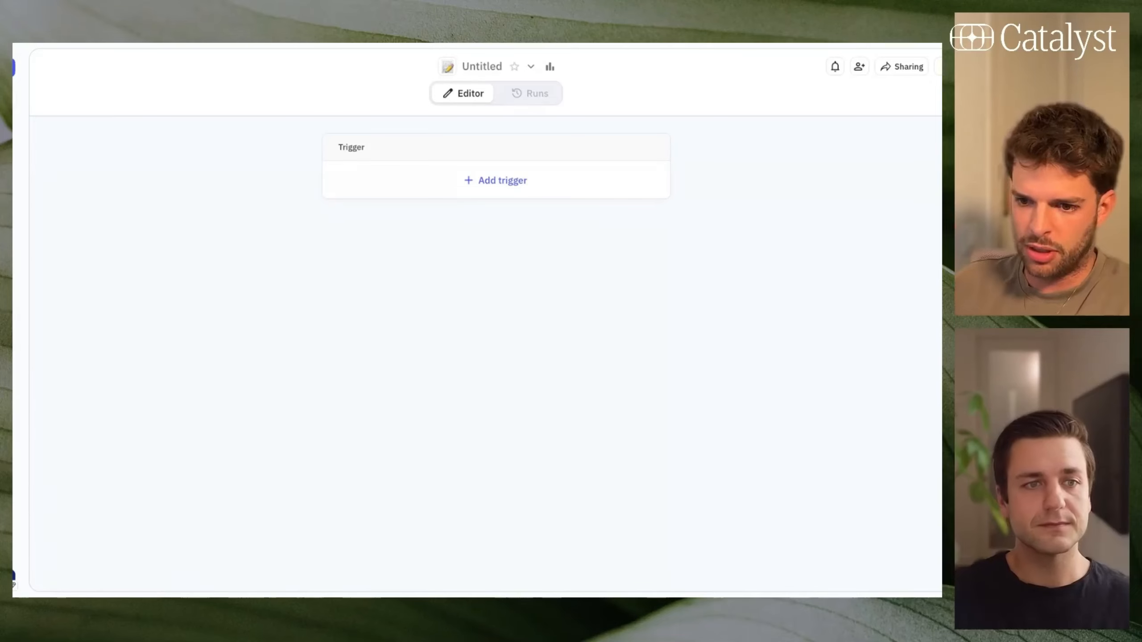
{"action": "left_click", "coordinate": [483, 66]}
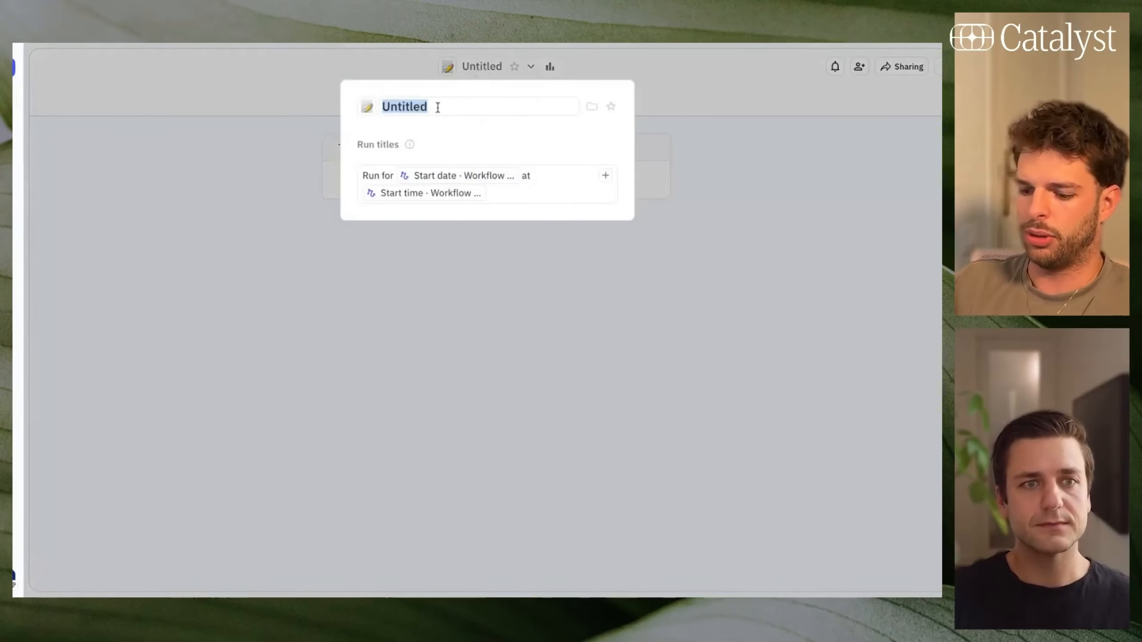
{"action": "type", "text": "Viral linkedin post extra"}
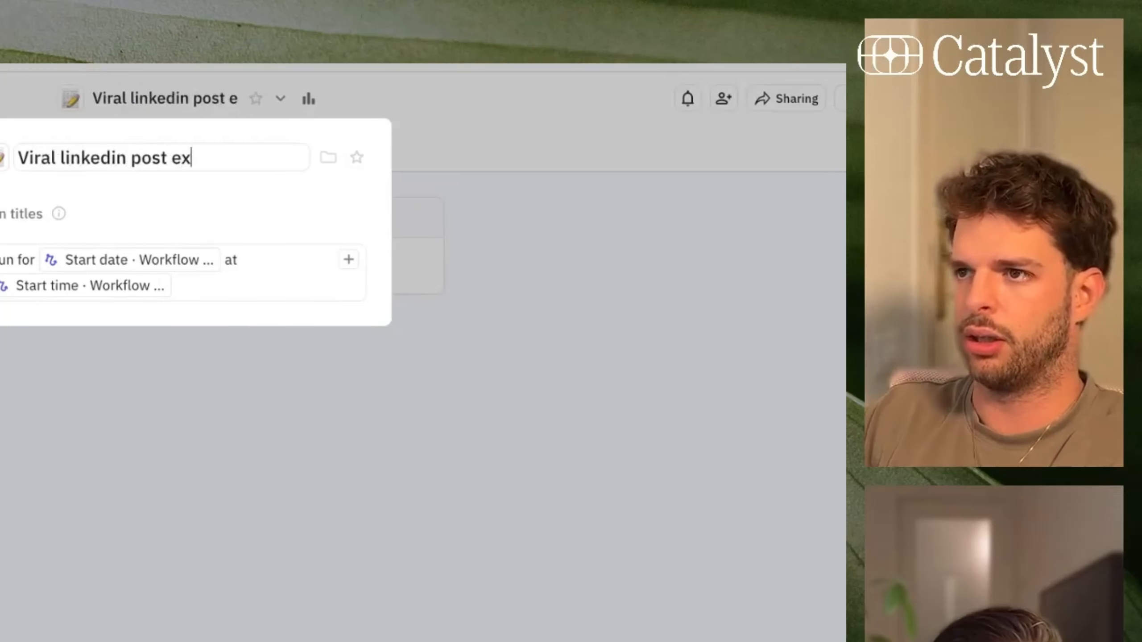
{"action": "type", "text": "ctor"}
{"action": "key", "text": "Return"}
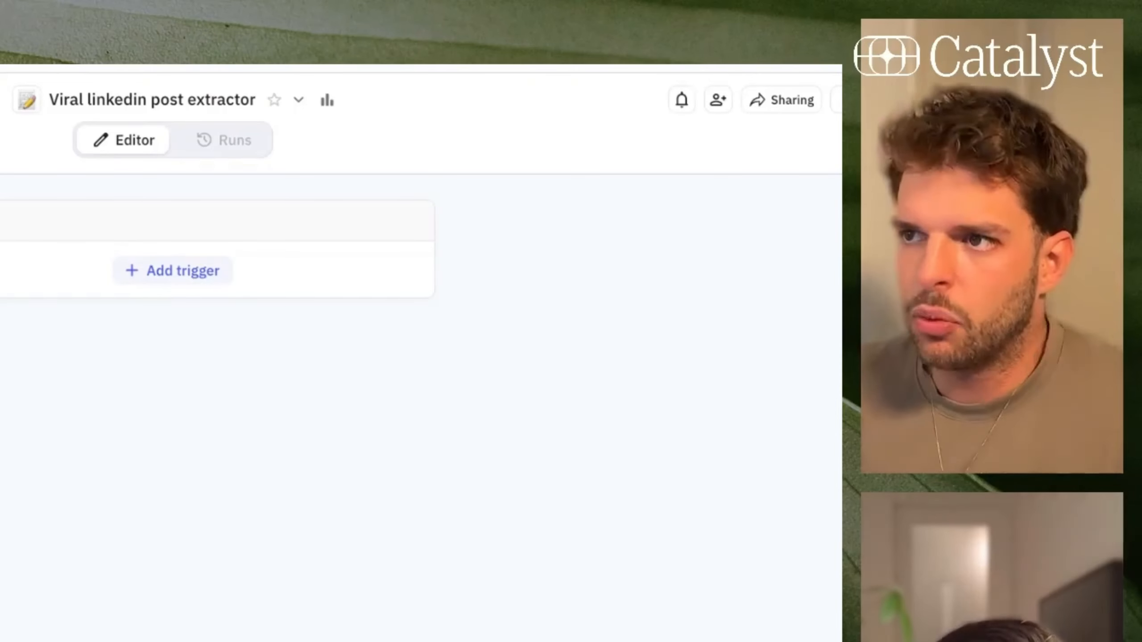
Add a manual start trigger with a required URL run input named "Linkedin post URL"
{"action": "left_click", "coordinate": [173, 270]}
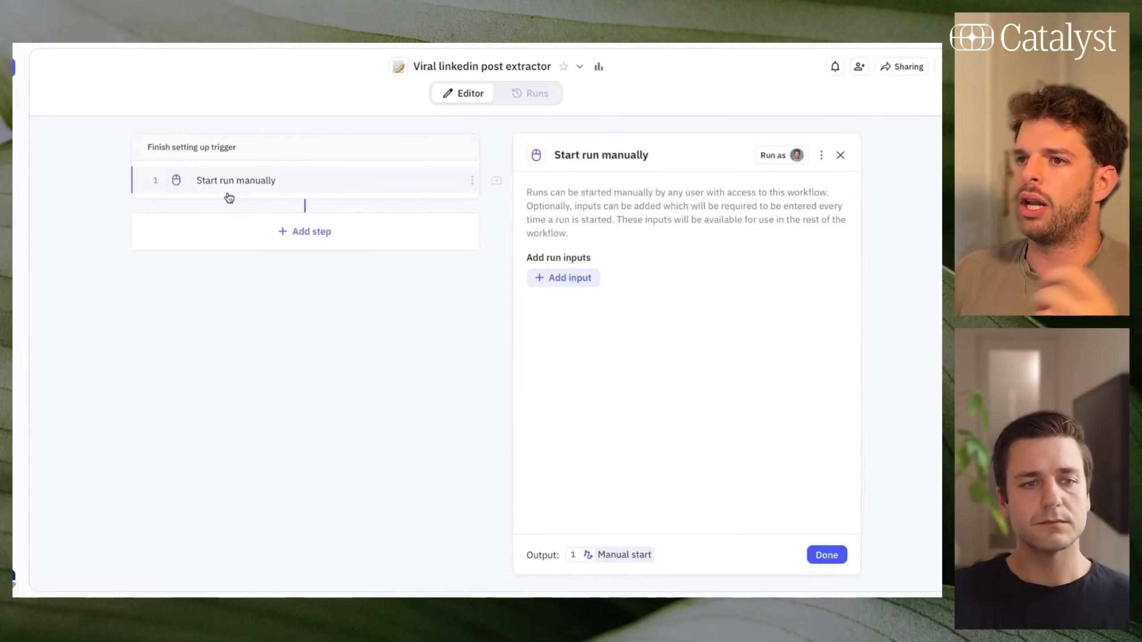
{"action": "left_click", "coordinate": [563, 278]}
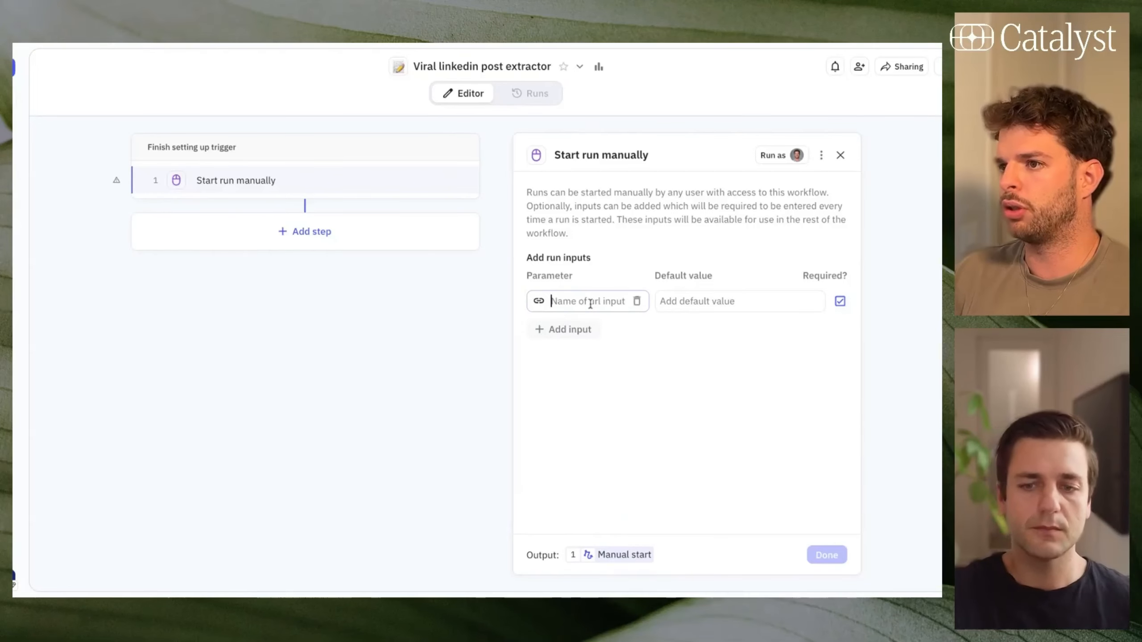
{"action": "type", "text": "Linkedin pos"}
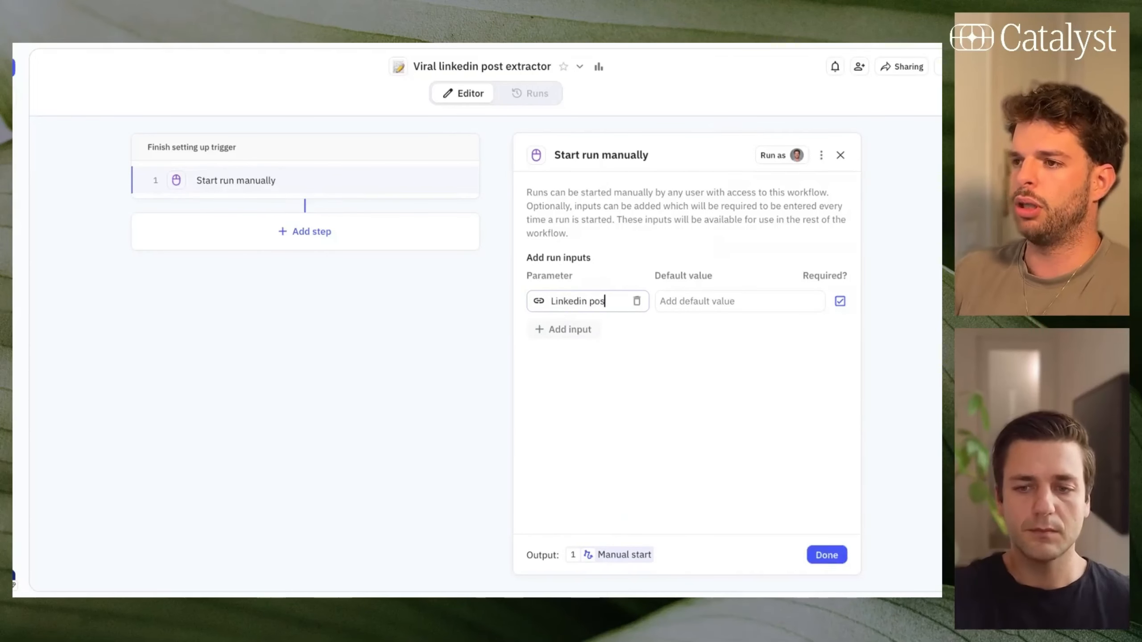
{"action": "type", "text": "t URL"}
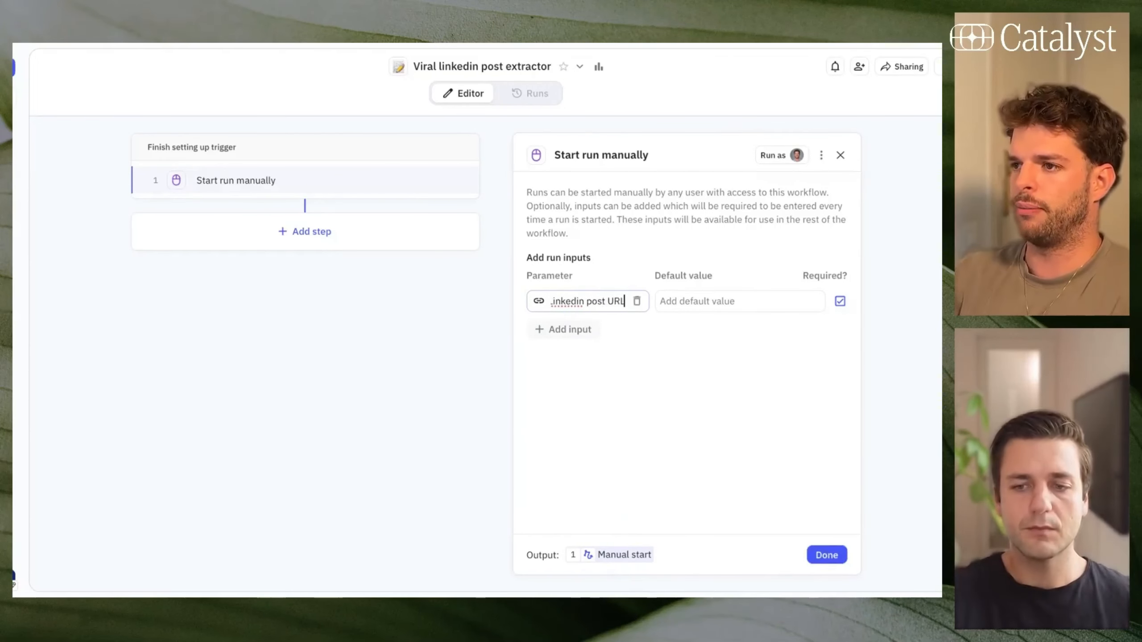
{"action": "left_click", "coordinate": [690, 349]}
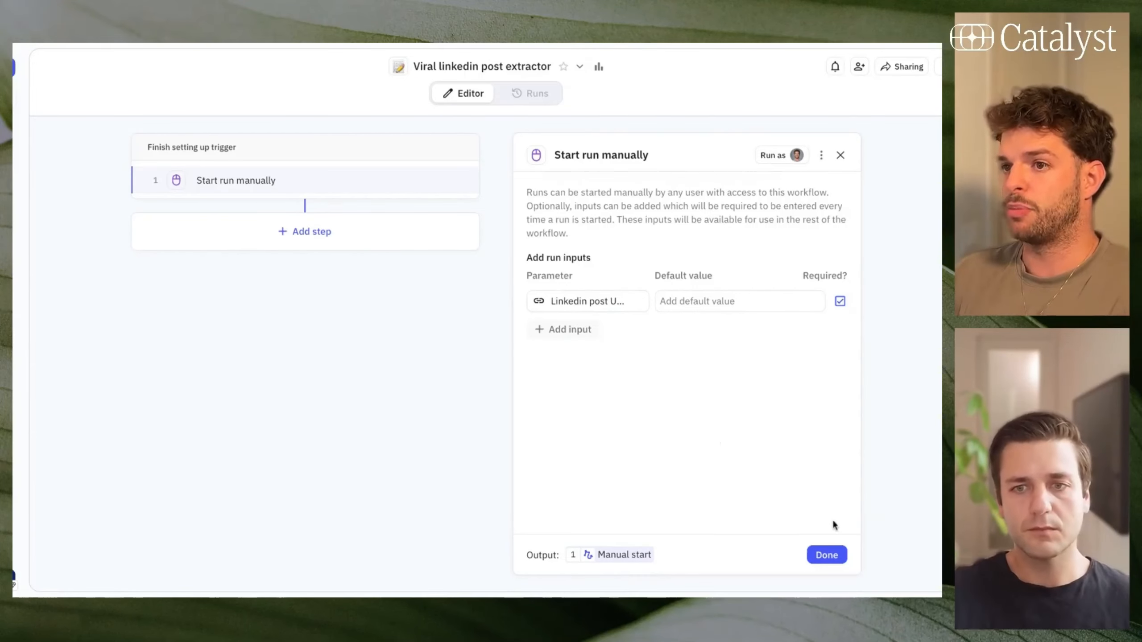
{"action": "left_click", "coordinate": [826, 555]}
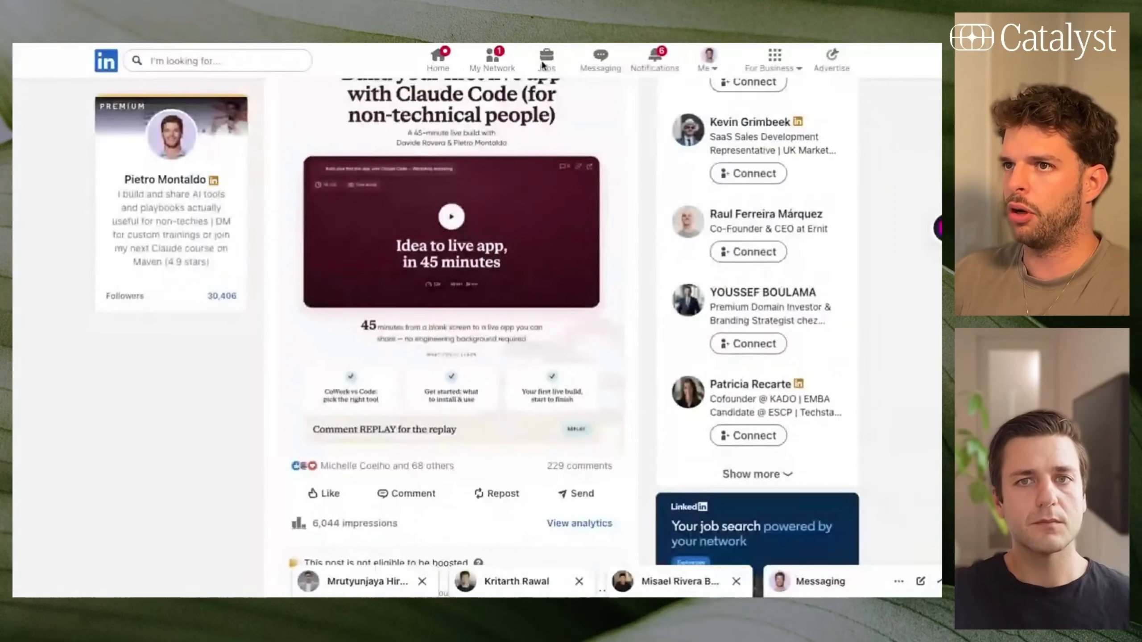
Switch to LinkedIn and look over the post about building a first live app with Claude Code
{"action": "scroll", "coordinate": [499, 247], "scroll_direction": "up", "scroll_amount": 2}
{"action": "scroll", "coordinate": [499, 248], "scroll_direction": "down", "scroll_amount": 1}
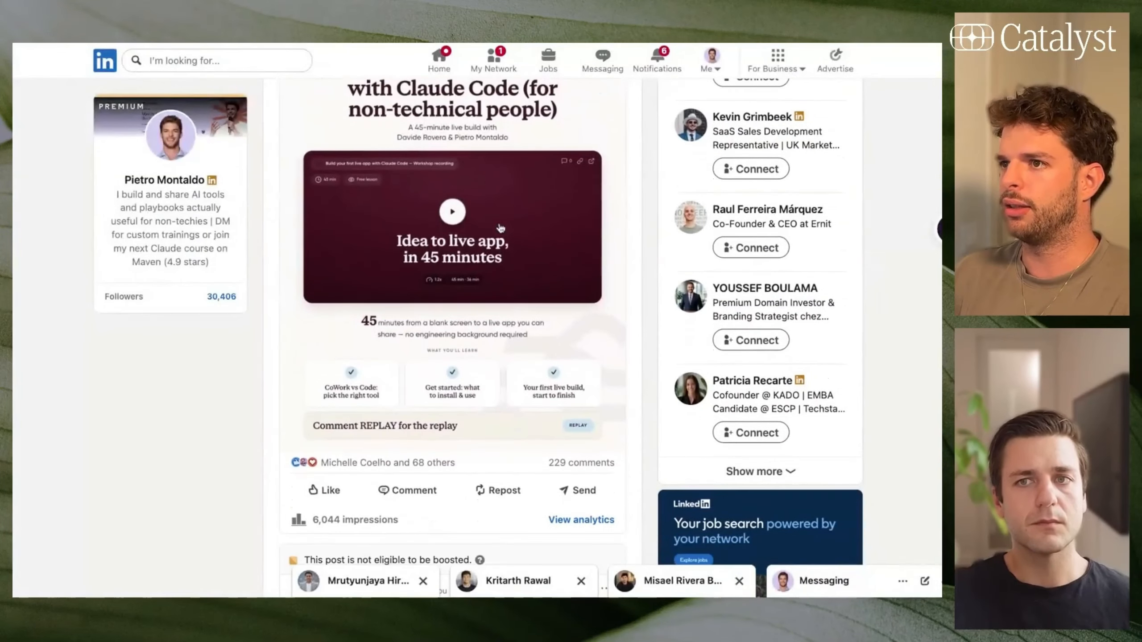
{"action": "scroll", "coordinate": [499, 247], "scroll_direction": "up", "scroll_amount": 3}
{"action": "scroll", "coordinate": [500, 246], "scroll_direction": "up", "scroll_amount": 1}
{"action": "left_click", "coordinate": [606, 151]}
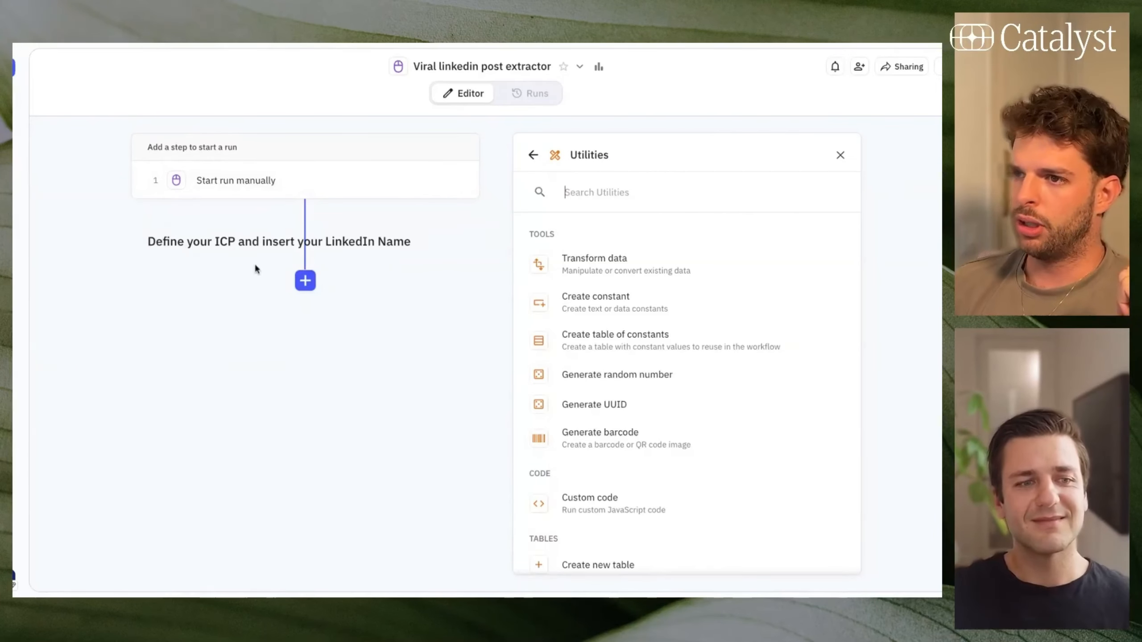
Add a Create constant step under the "Define your ICP and insert your LinkedIn Name" heading, with a Multi line output
{"action": "left_click", "coordinate": [840, 155]}
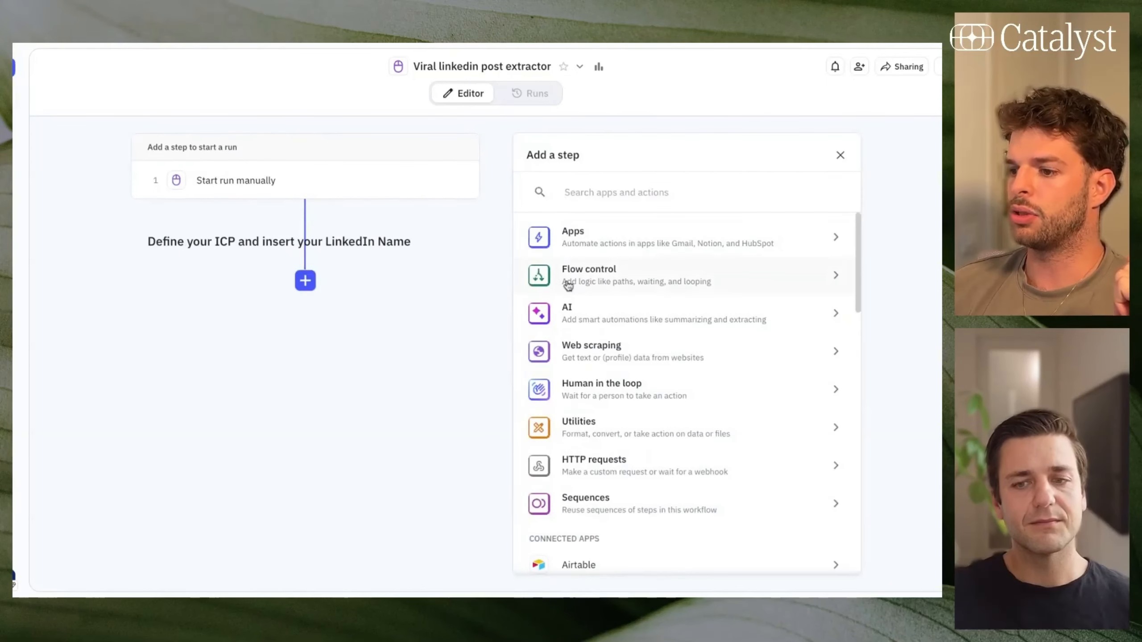
{"action": "left_click", "coordinate": [547, 431]}
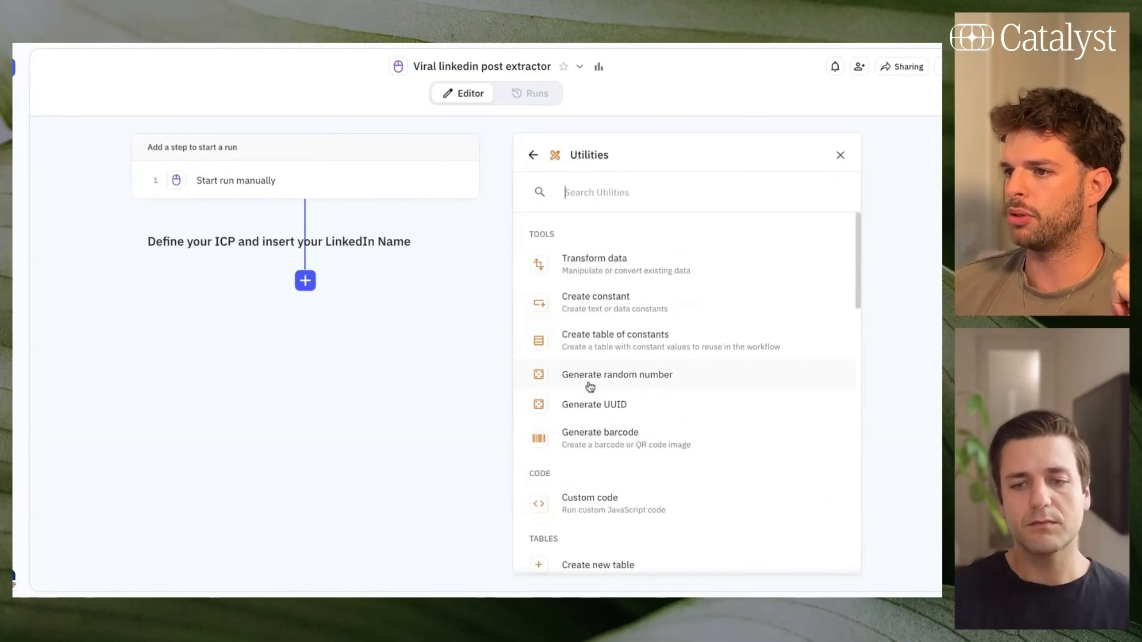
{"action": "left_click", "coordinate": [550, 306]}
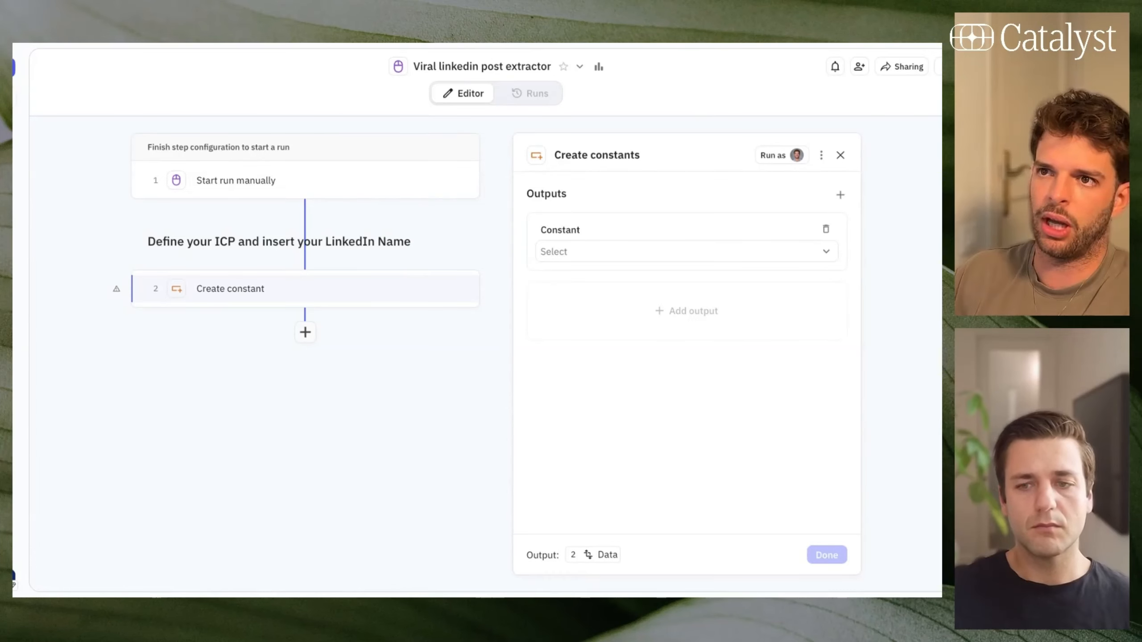
{"action": "left_click", "coordinate": [598, 256]}
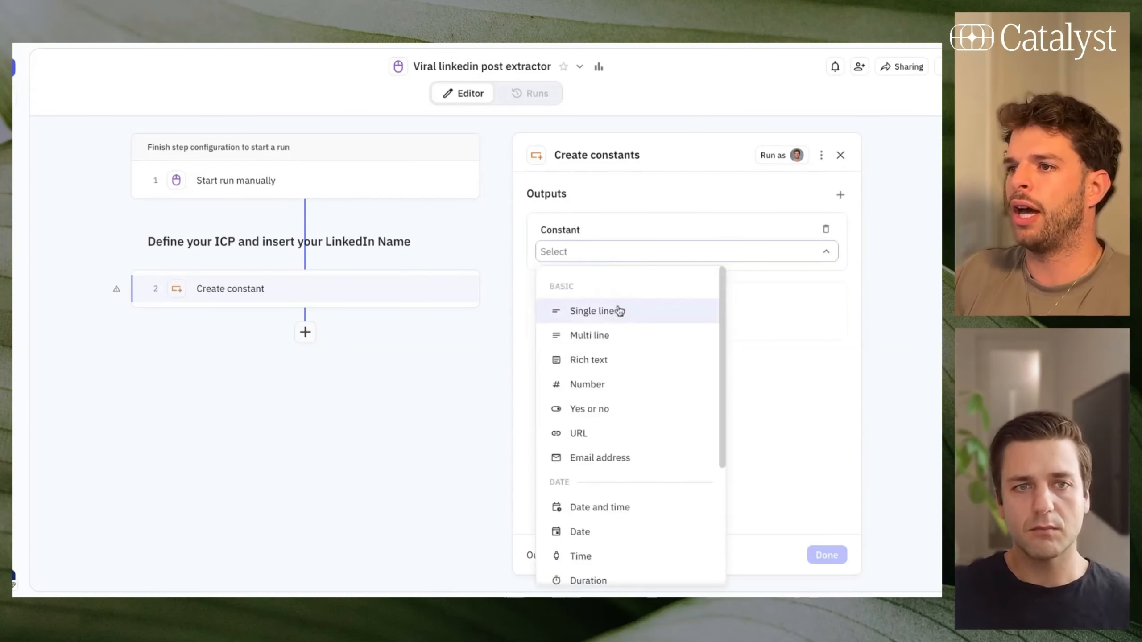
{"action": "left_click", "coordinate": [626, 336]}
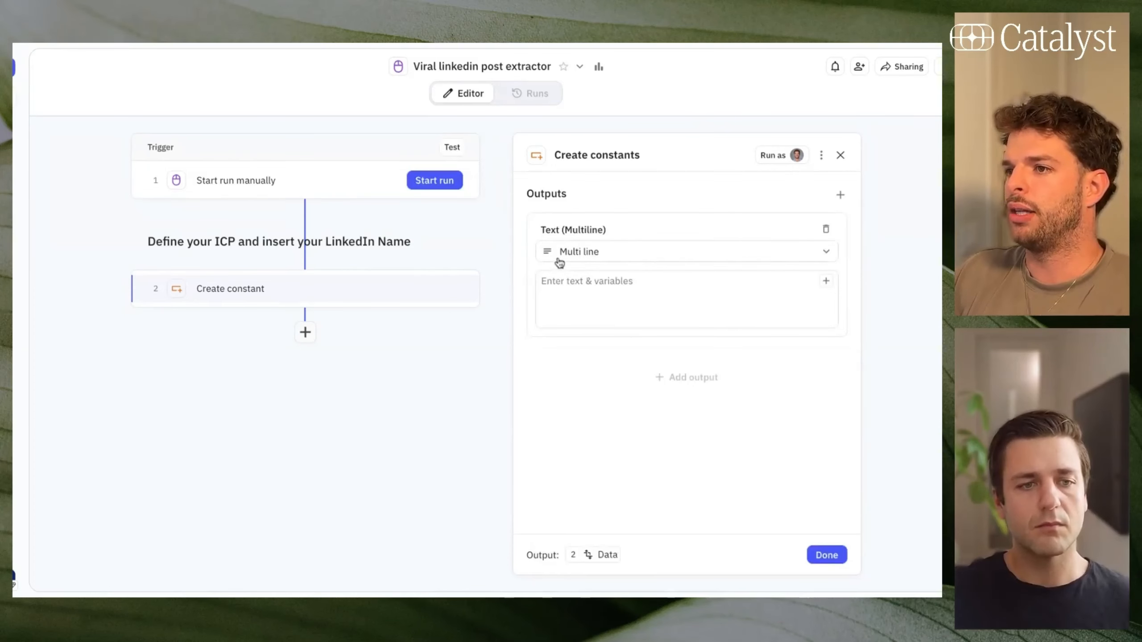
Fill the multi-line constant with the ICP criteria "- C-level, owner, director" and "- Tech startup" on separate lines
{"action": "left_click", "coordinate": [549, 284]}
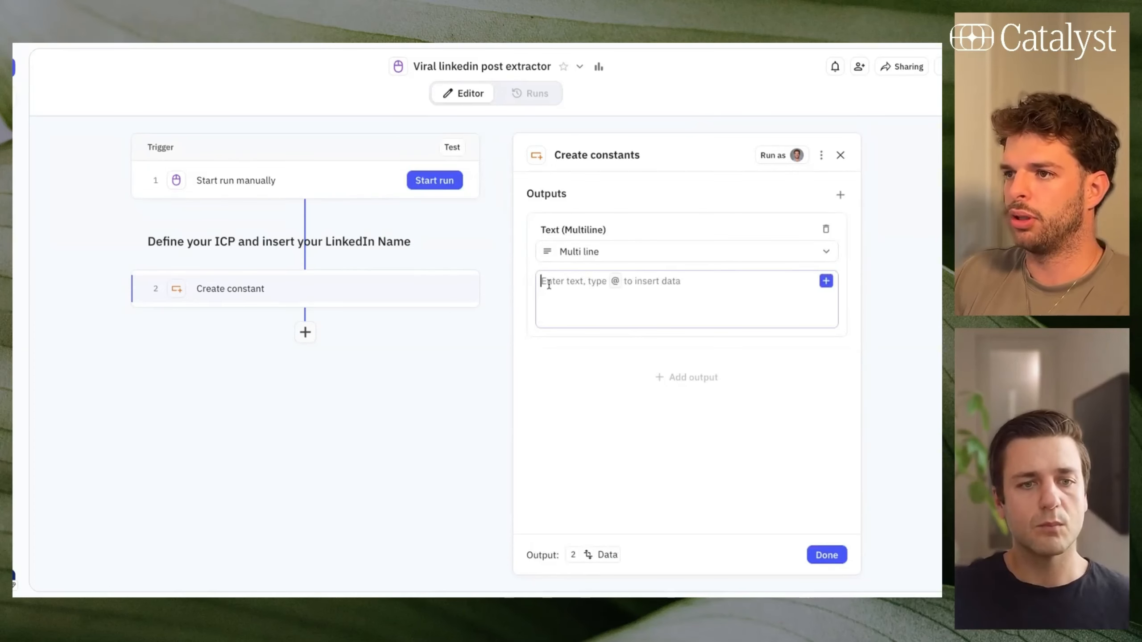
{"action": "left_click", "coordinate": [124, 318]}
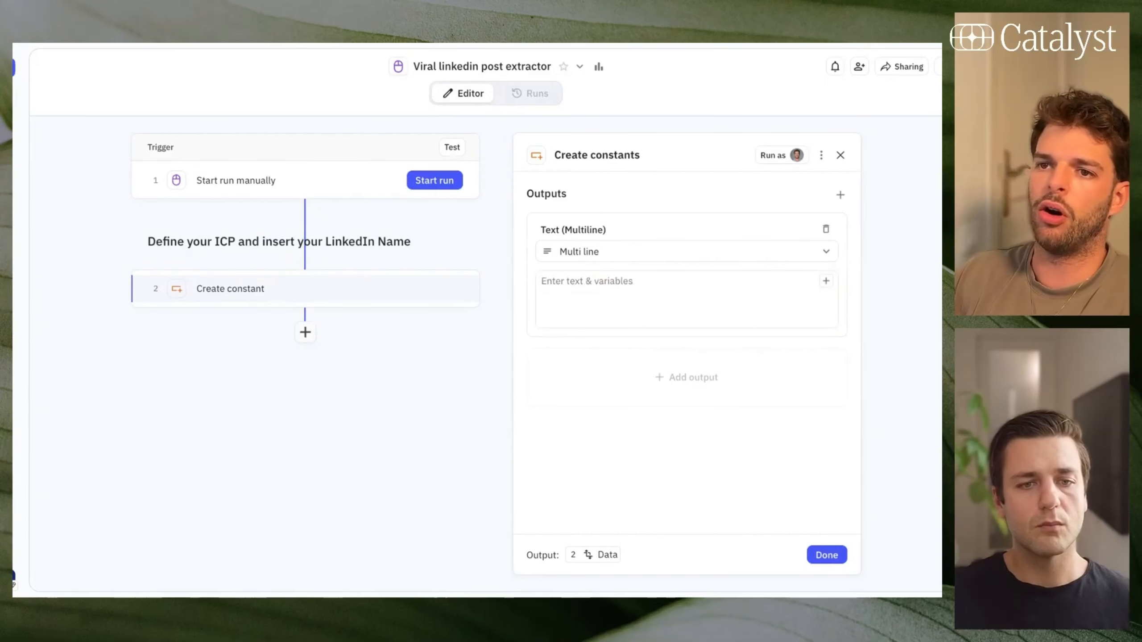
{"action": "left_click", "coordinate": [577, 294]}
{"action": "type", "text": "- C-level, owner, director - Tech startup"}
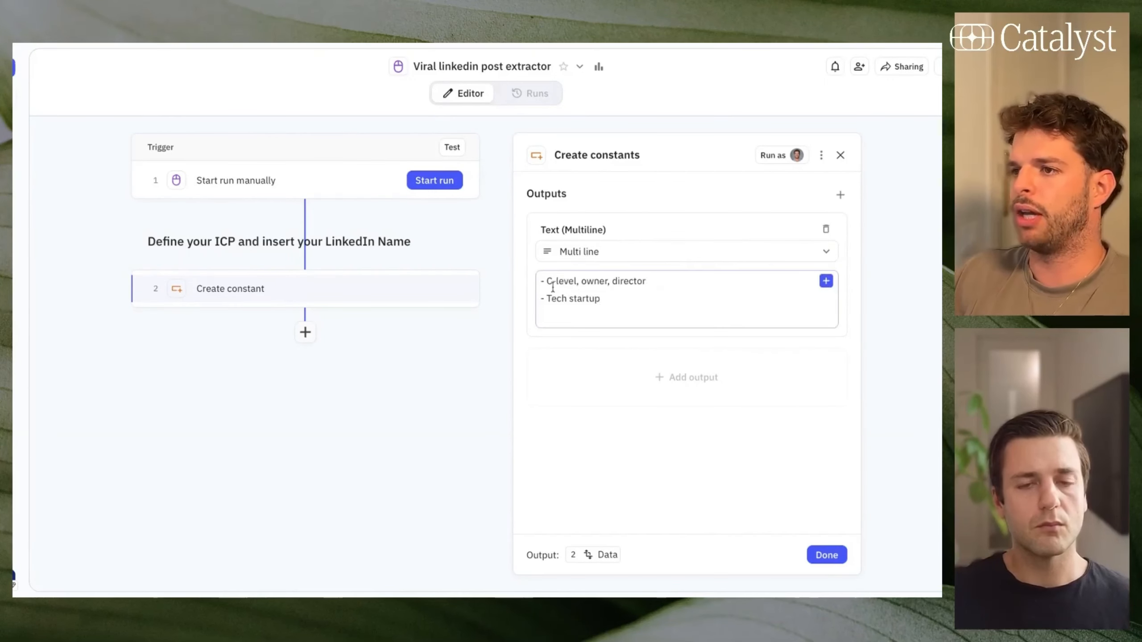
{"action": "left_click_drag", "start_coordinate": [546, 281], "coordinate": [618, 281]}
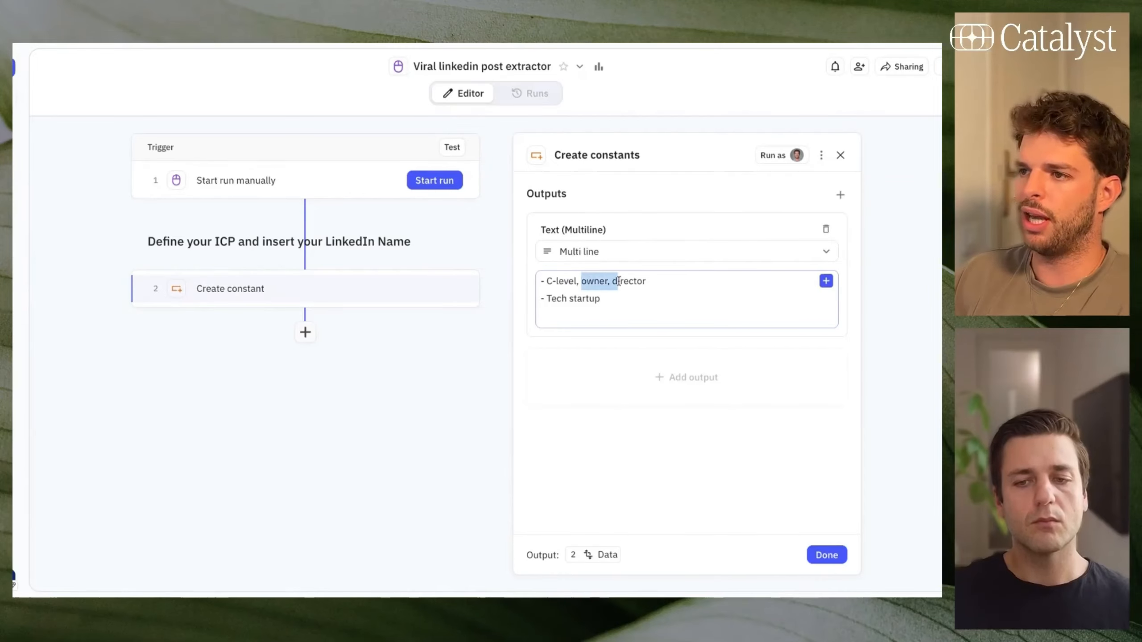
{"action": "left_click", "coordinate": [617, 281]}
{"action": "left_click_drag", "start_coordinate": [545, 299], "coordinate": [617, 300]}
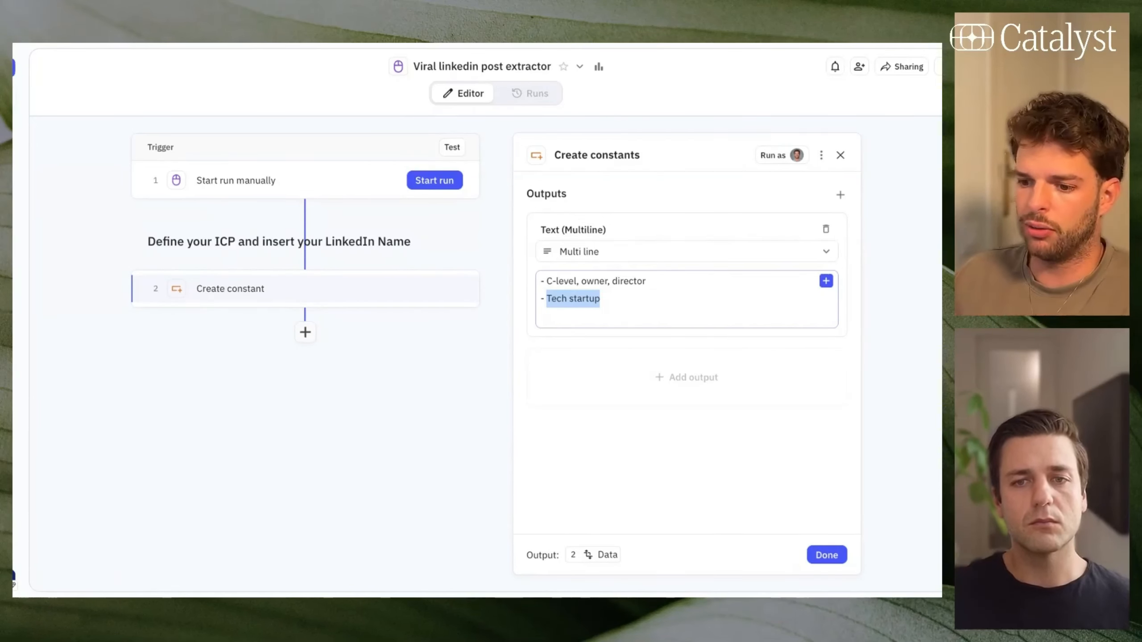
{"action": "left_click_drag", "start_coordinate": [601, 299], "coordinate": [541, 283]}
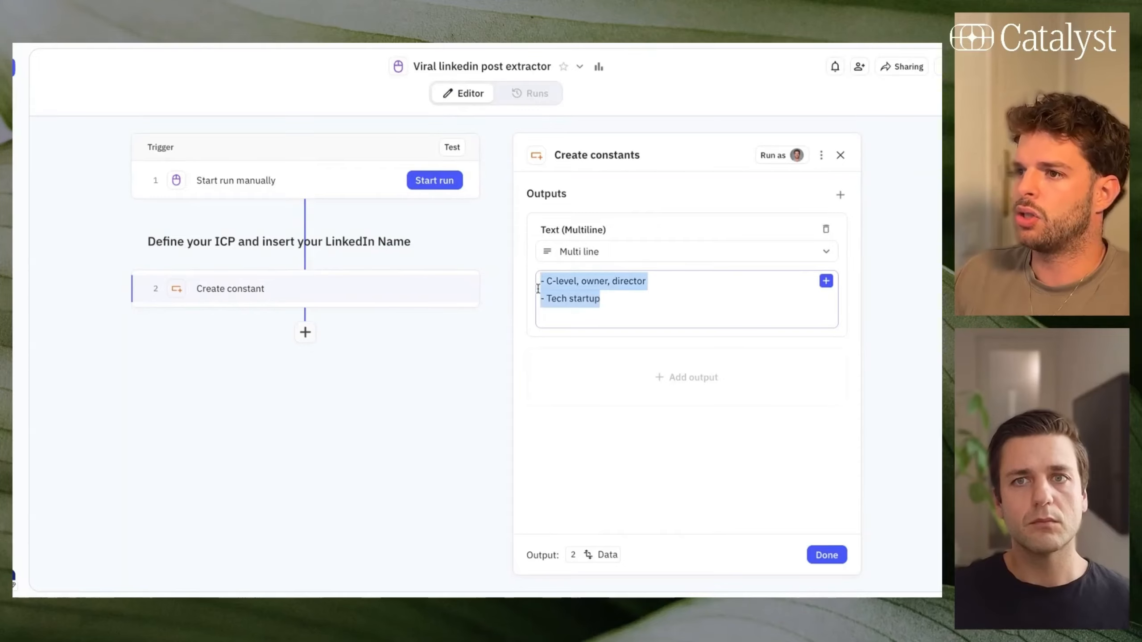
{"action": "left_click", "coordinate": [607, 301]}
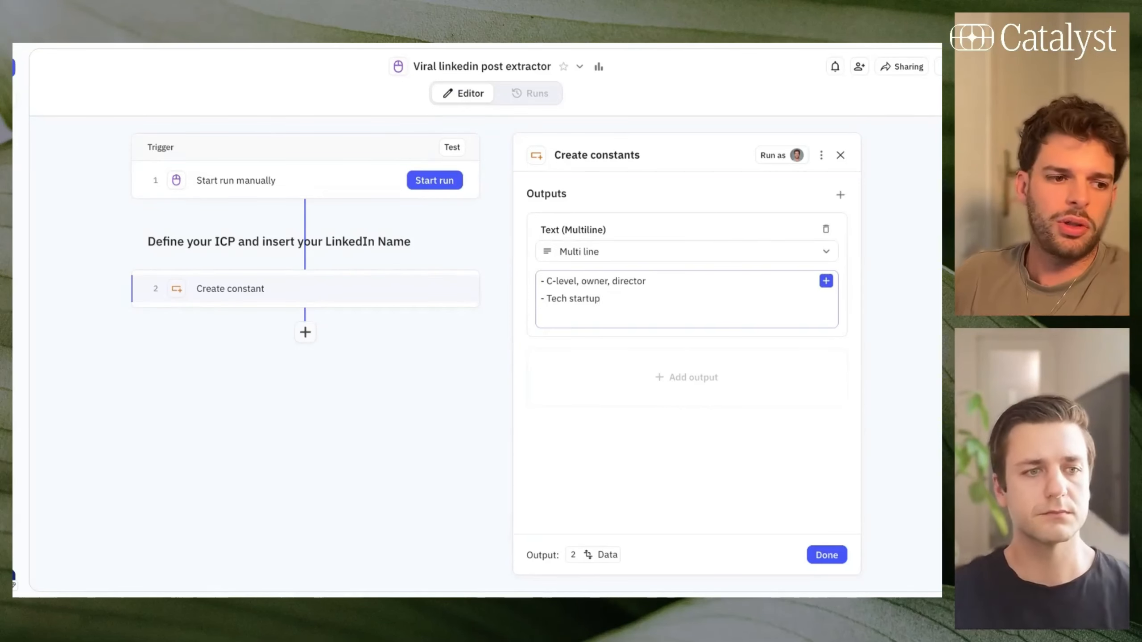
{"action": "key", "text": "ctrl+a"}
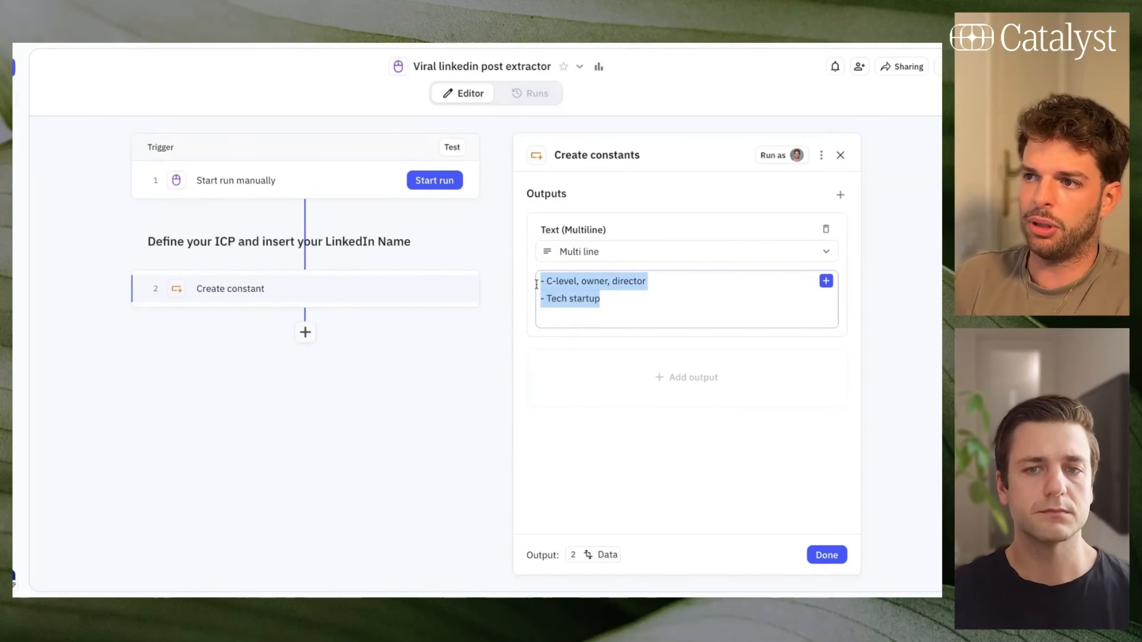